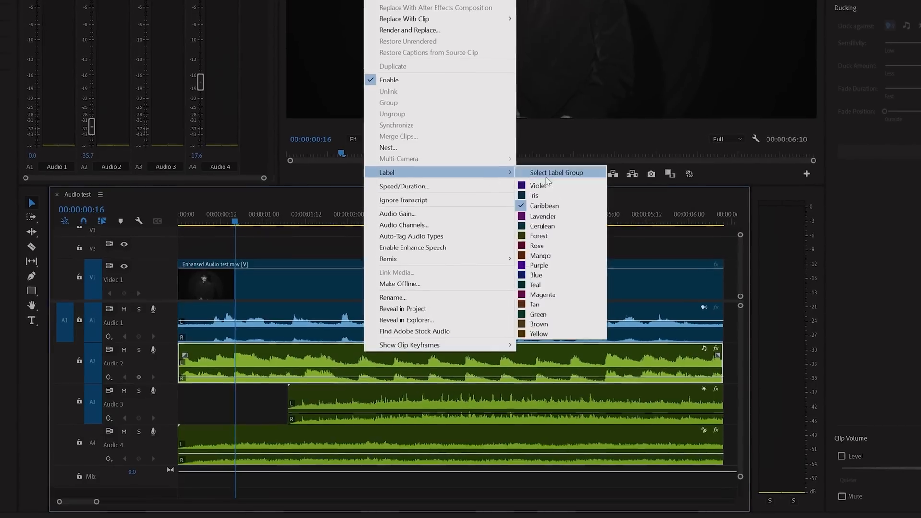
Step: Set the label colors to Violet for the Audio 2 clip, Rose for Audio 3 and Mango for Audio 4
click(544, 185)
right_click(344, 394)
mouse_move(487, 216)
click(531, 290)
right_click(441, 444)
mouse_move(479, 241)
click(682, 323)
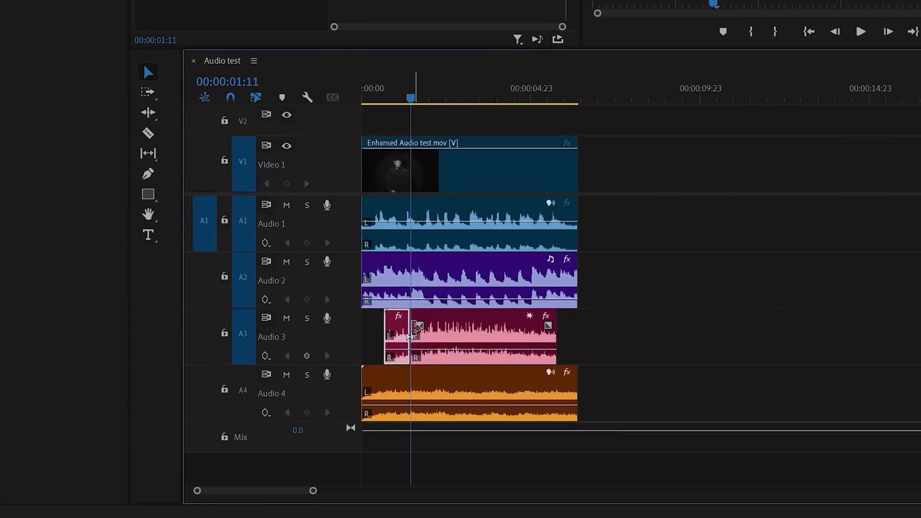
Step: Trim the start of the Audio 3 clip segment after the cut and reposition the playhead
drag(413, 329, 486, 353)
click(487, 83)
click(508, 334)
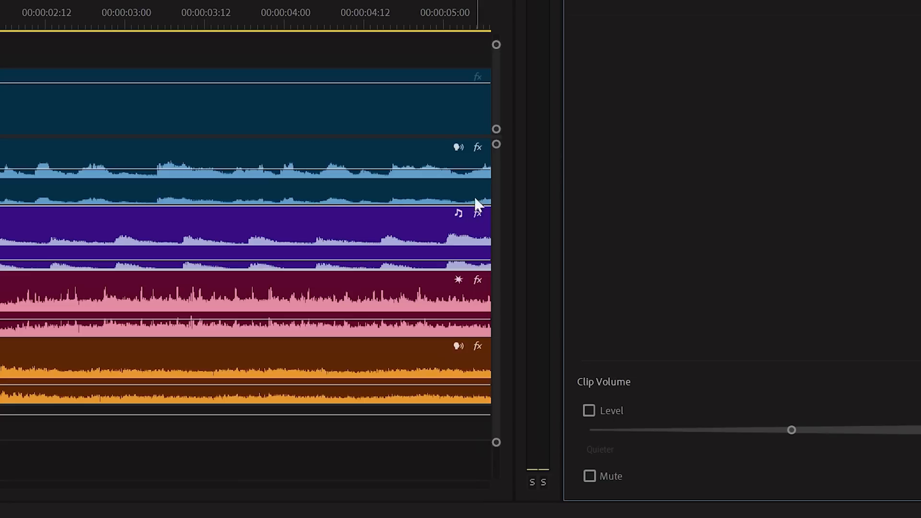
Step: Open the sound settings of the clapping SFX clip from the timeline and set its reverb preset to Room Reverb
click(456, 280)
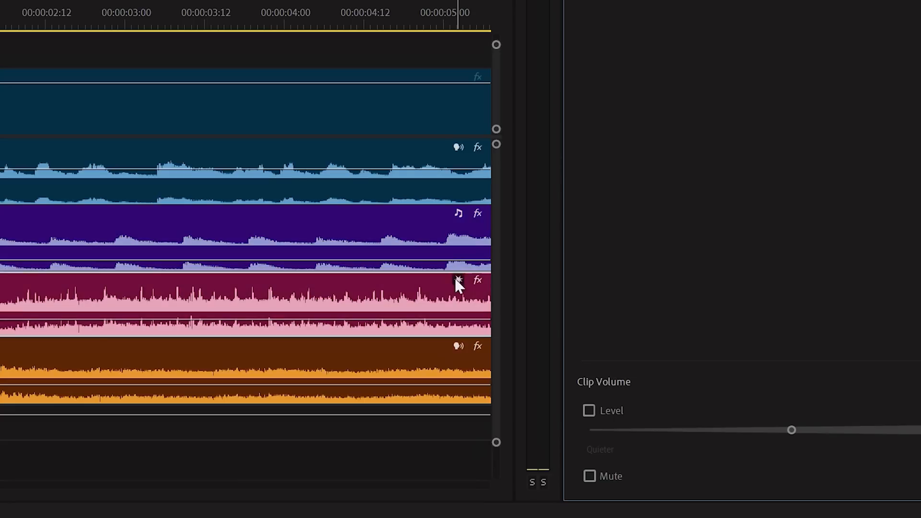
click(316, 294)
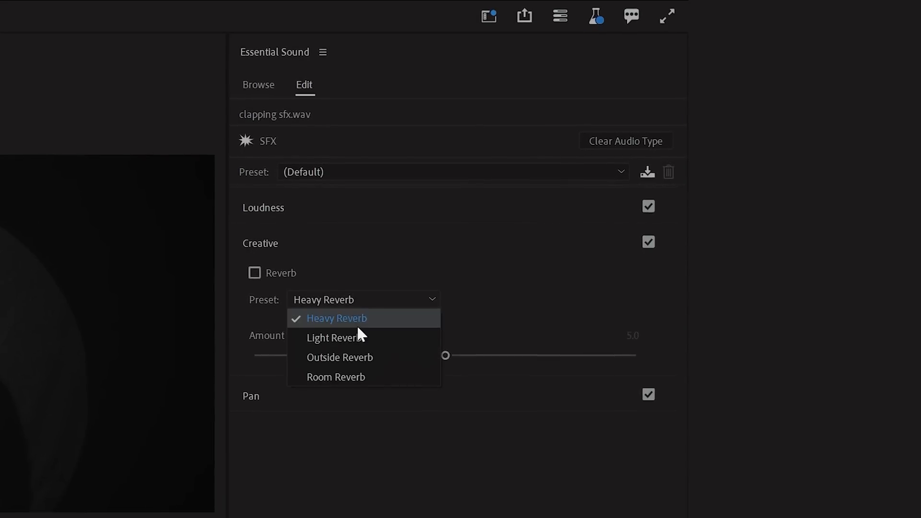
click(366, 377)
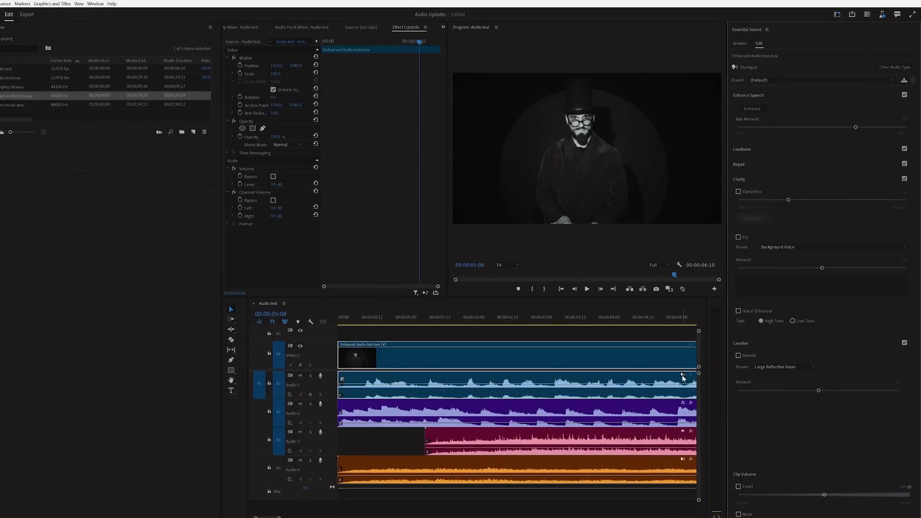
Step: Enable Dynamics and EQ in the dialogue clip's Clarity settings and choose another EQ preset
click(737, 191)
click(737, 238)
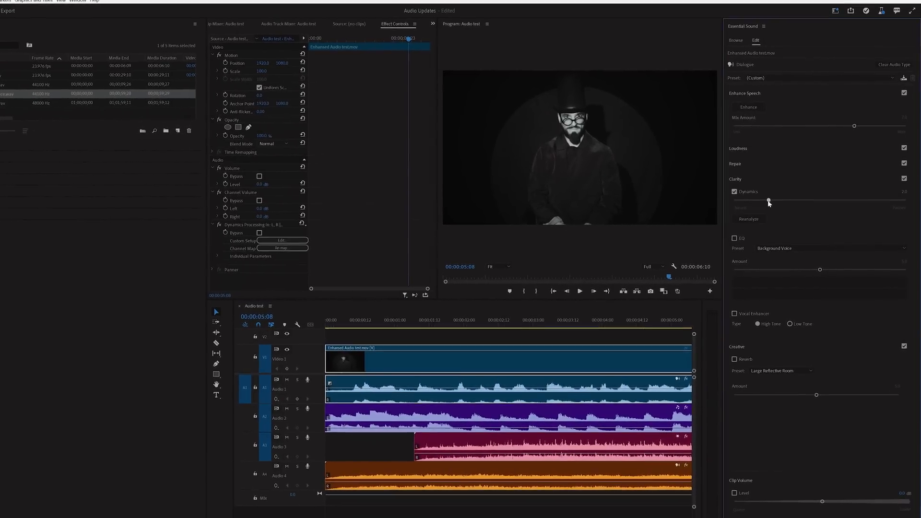
click(779, 248)
click(786, 341)
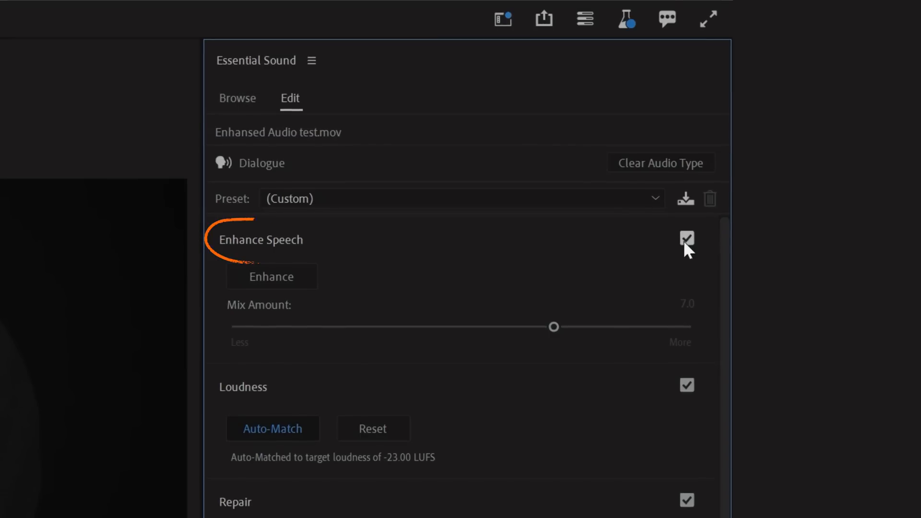
Step: Apply Enhance Speech to the dialogue clip and enable its Repair settings
click(272, 280)
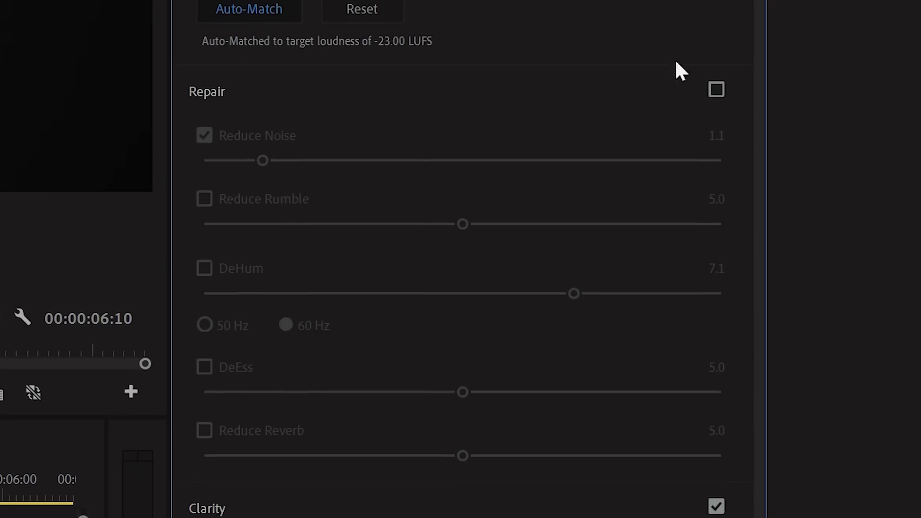
click(716, 90)
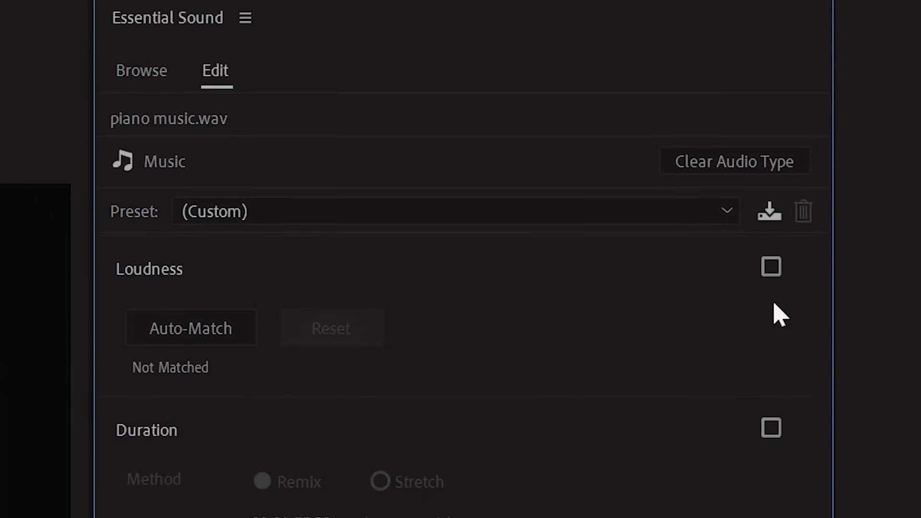
Step: Enable Loudness for the piano music clip and auto-match its level
click(773, 267)
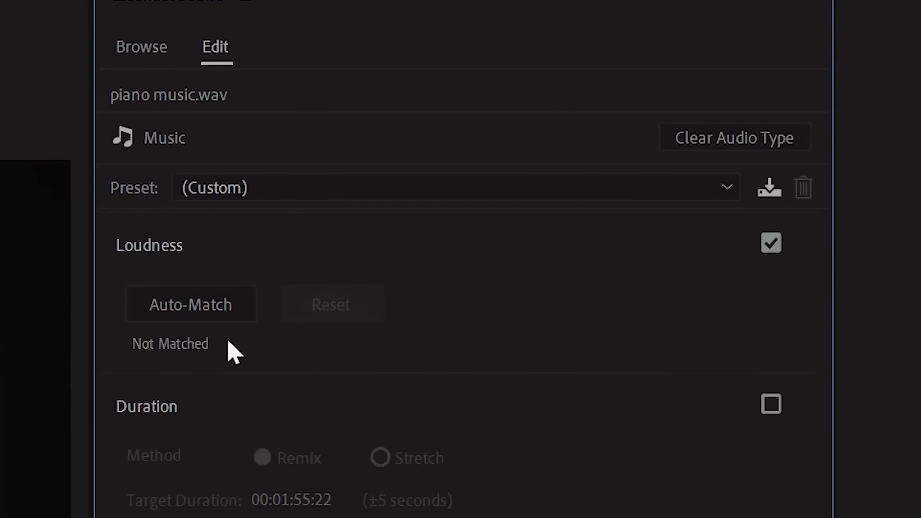
click(196, 303)
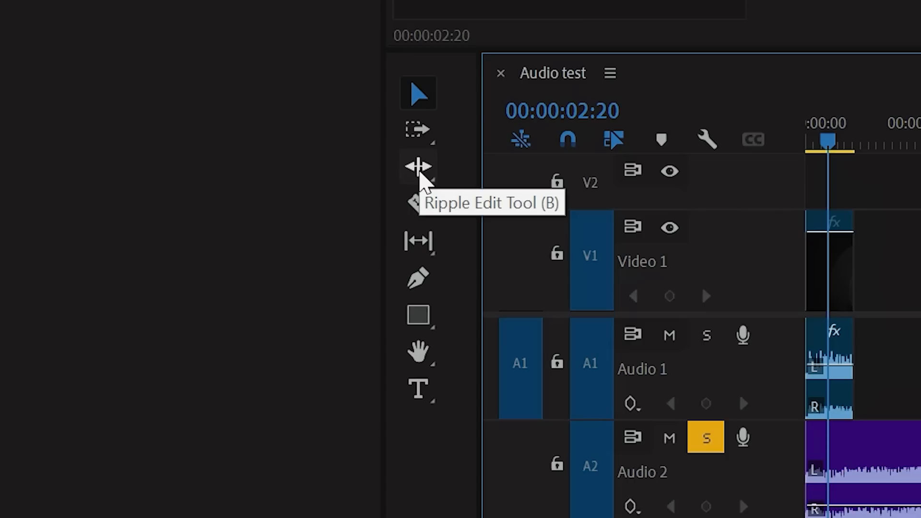
Step: Shorten the Audio 2 music clip to the end of the video clip with the Remix Tool and enable its ducking
click(419, 180)
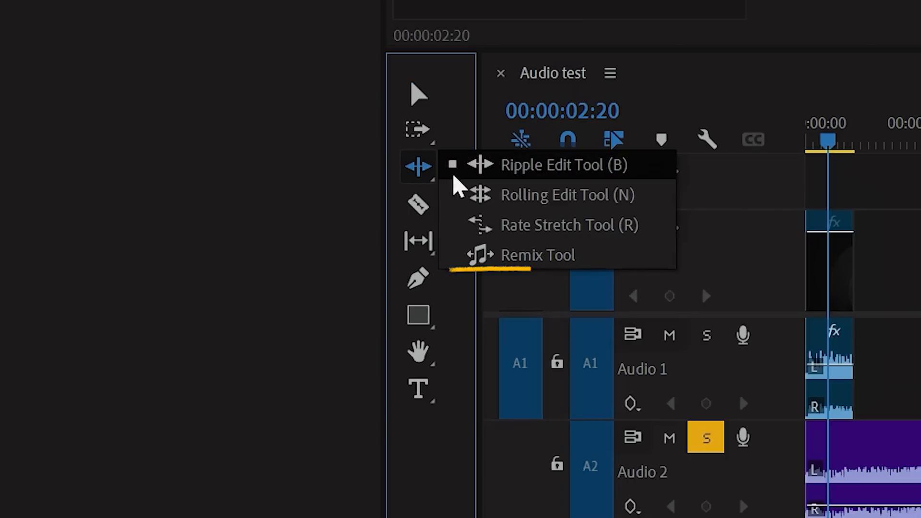
click(453, 257)
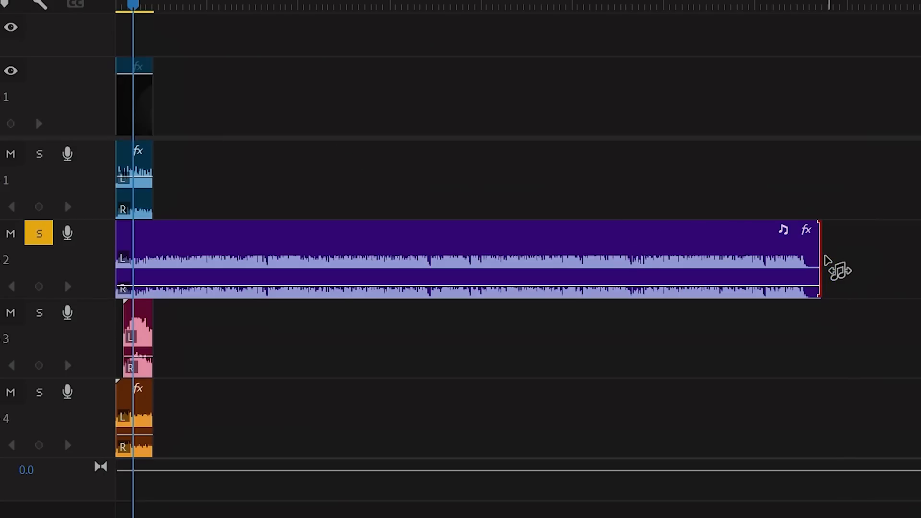
drag(824, 261, 162, 244)
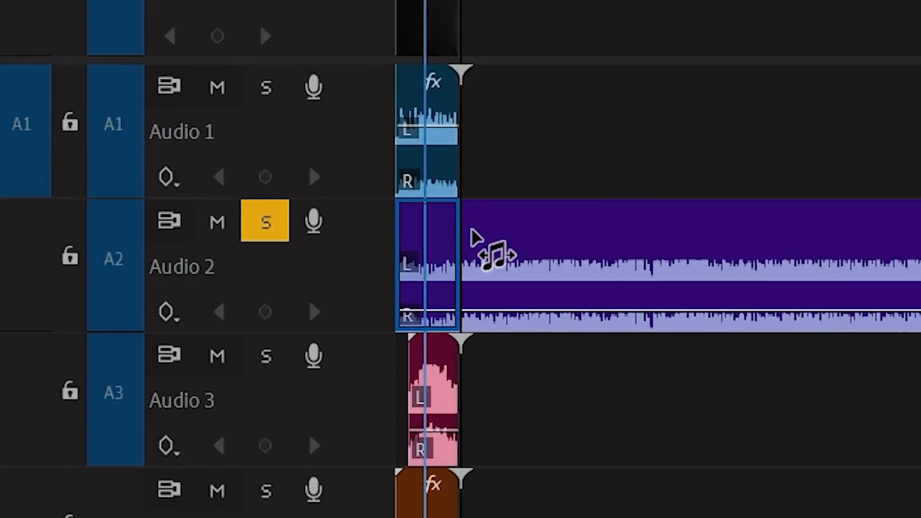
drag(475, 237, 475, 237)
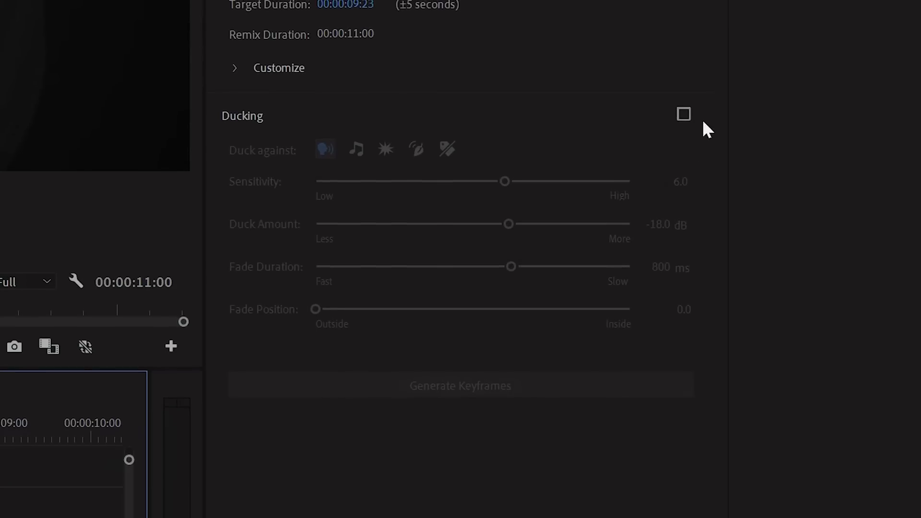
click(689, 118)
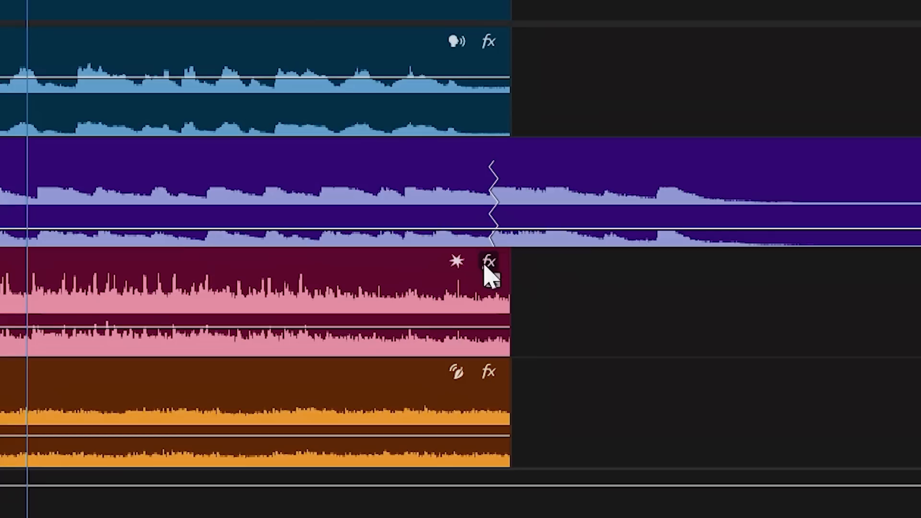
Step: Enable reverb on the Audio 3 sound-effect clip and change its preset to Light Reverb
click(457, 265)
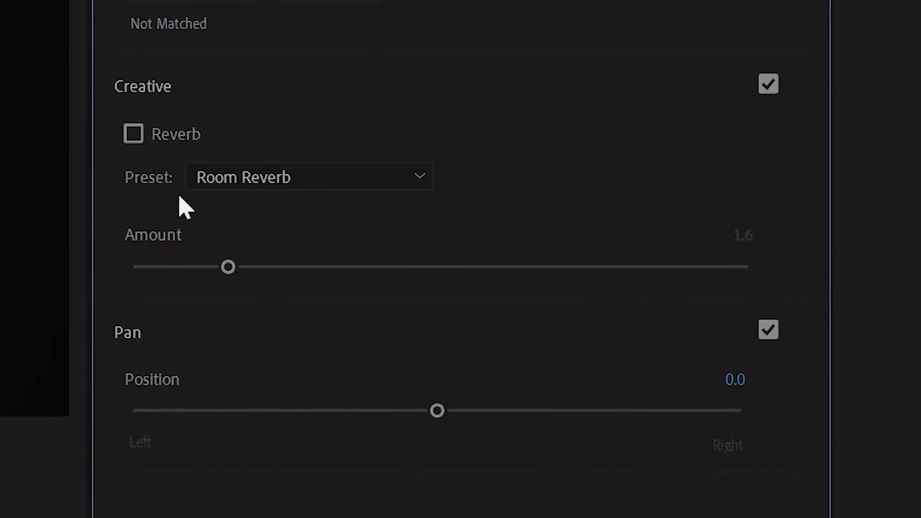
click(131, 135)
click(350, 185)
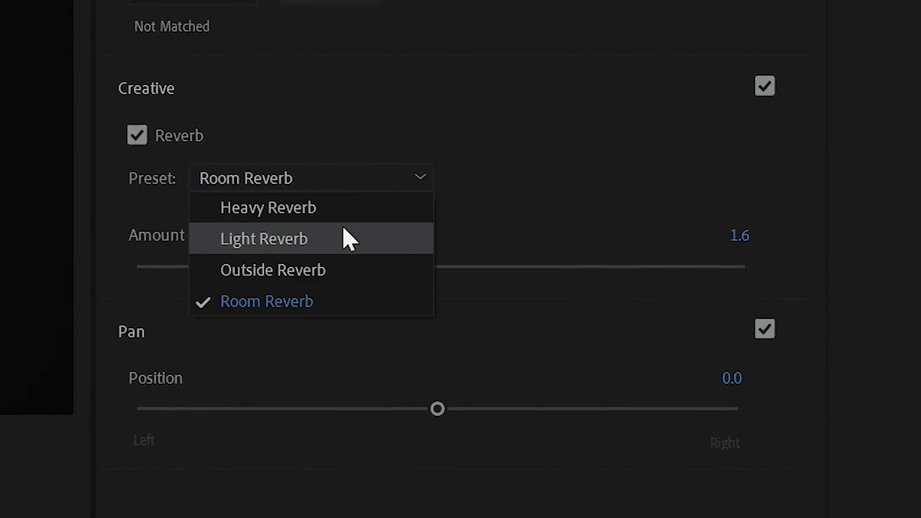
click(345, 242)
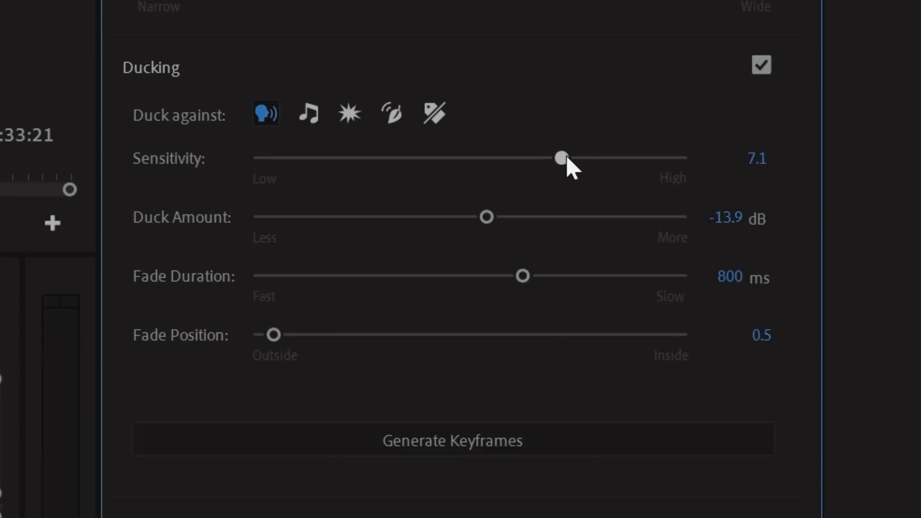
Step: Generate ducking keyframes against dialogue for the ambience clip and turn on its Ducking section
click(461, 440)
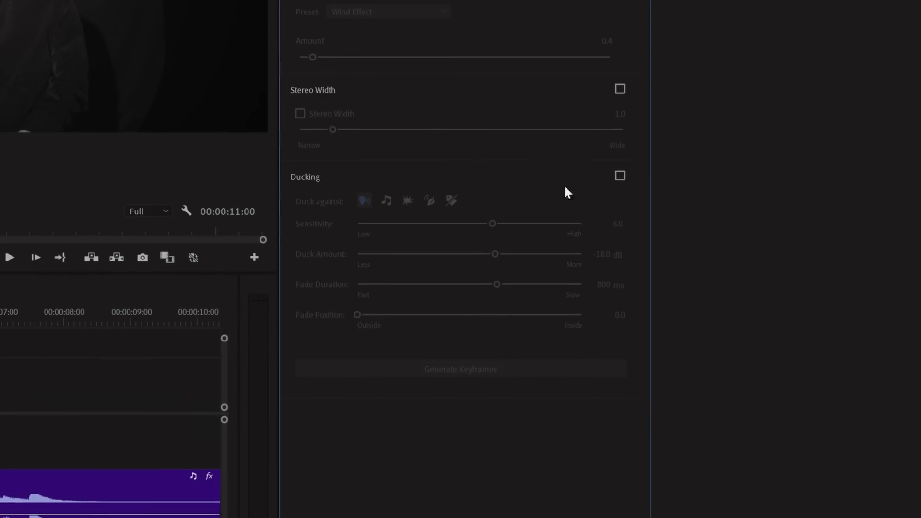
click(620, 176)
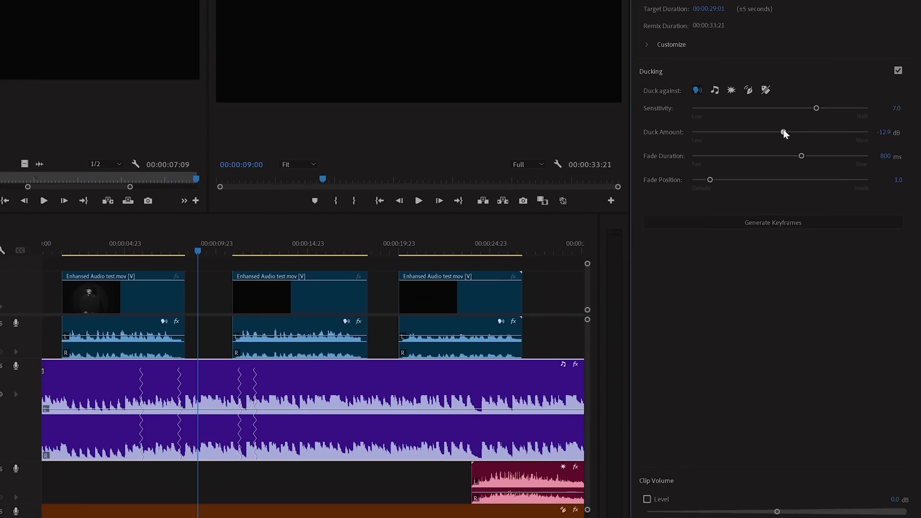
Step: Set the music clip's ducking Fade Position to about 1.2 and generate its ducking keyframes
drag(712, 172, 715, 170)
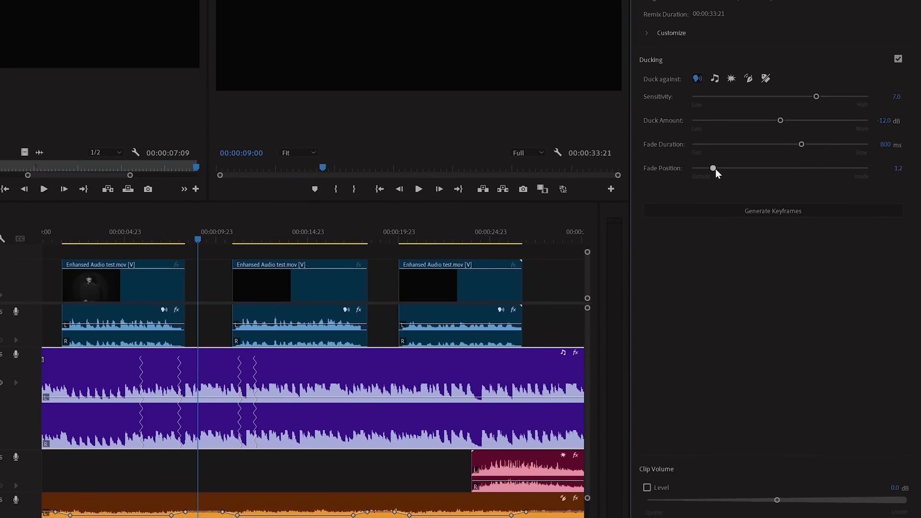
click(772, 214)
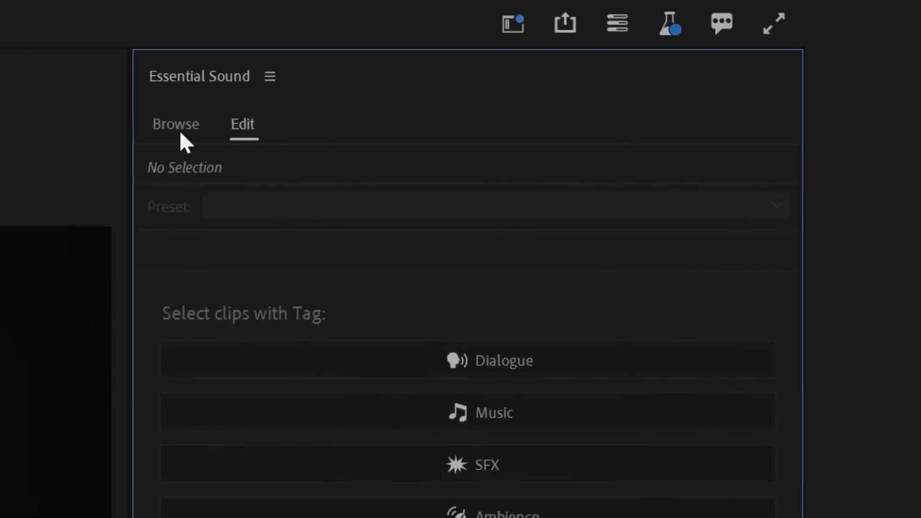
Step: Browse the stock music library and preview several tracks
click(180, 134)
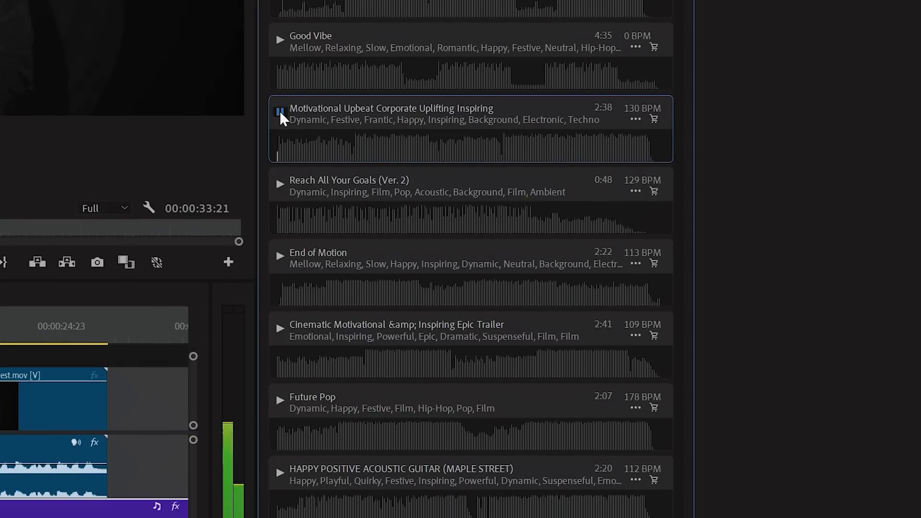
click(269, 423)
click(269, 498)
click(279, 264)
click(280, 349)
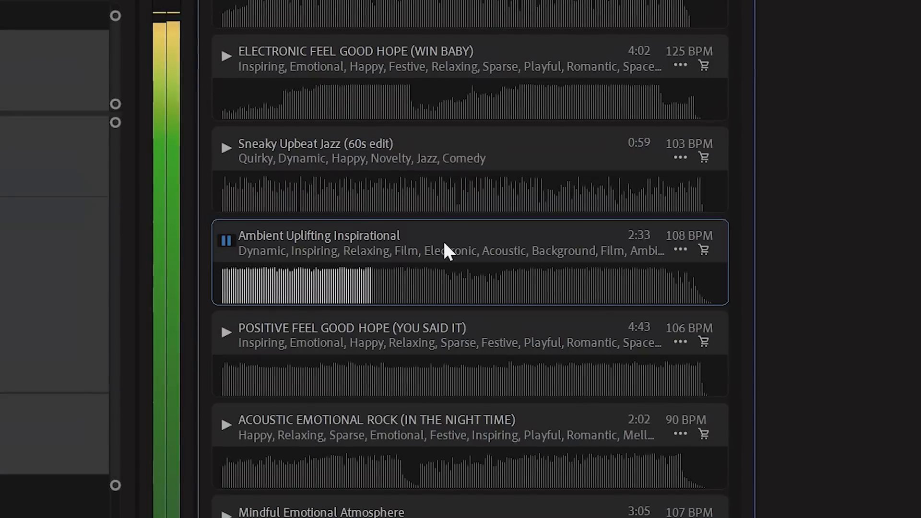
Step: Add the stock track Ambient Uplifting Inspirational to the timeline and start licensing it
drag(446, 239, 129, 244)
drag(470, 222, 54, 218)
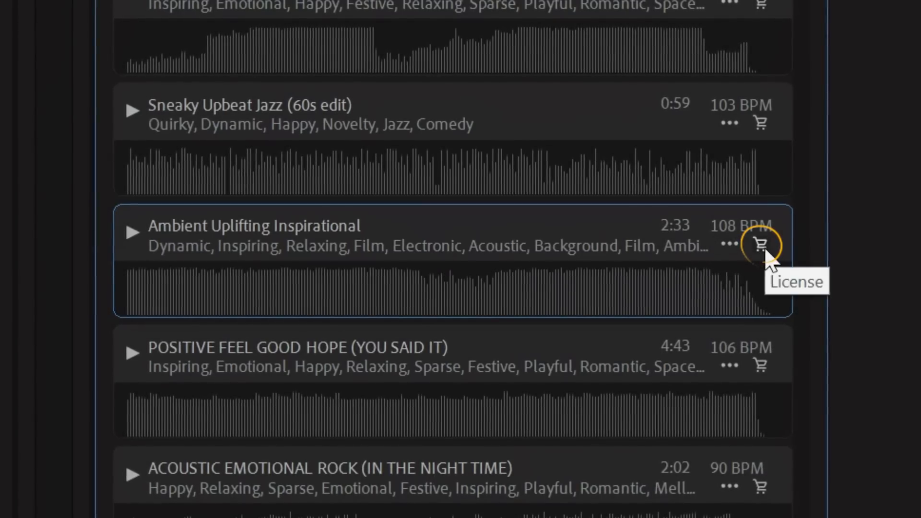
click(761, 245)
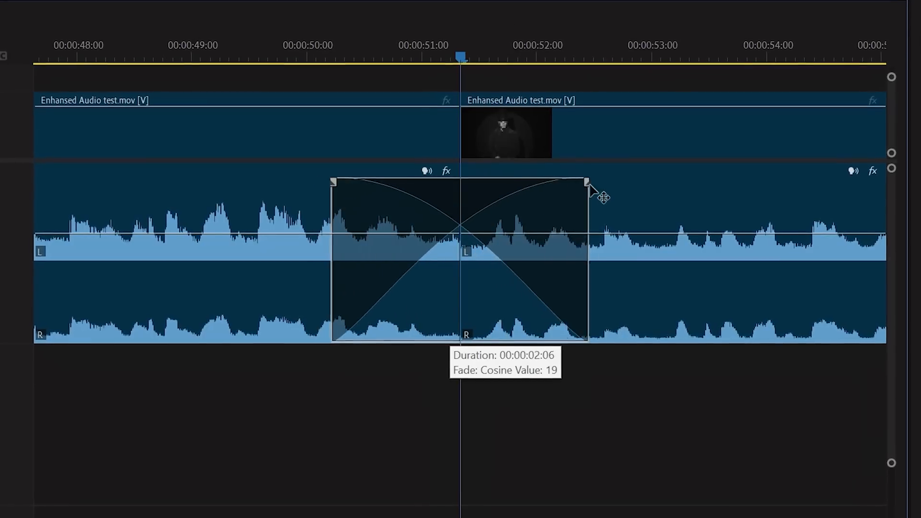
Step: Create and adjust audio crossfades at the cuts between the dialogue clips with the fade handles
drag(590, 186, 608, 190)
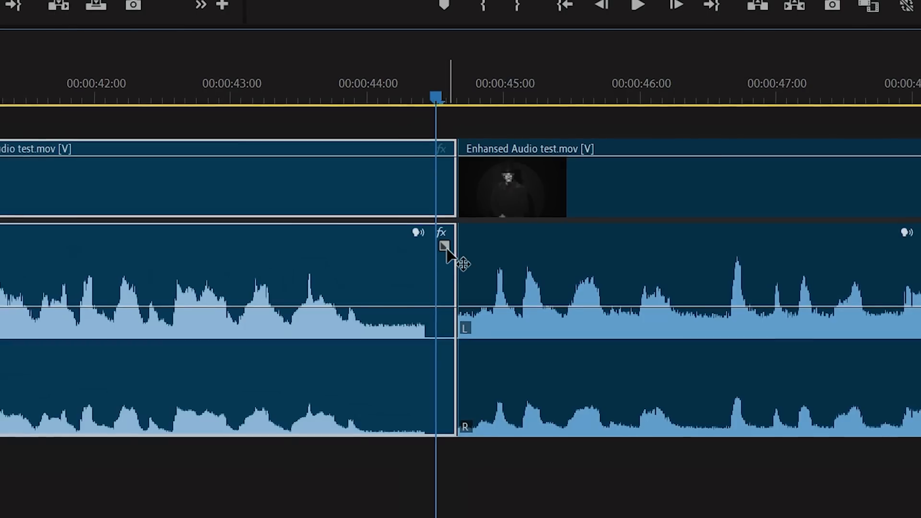
drag(450, 250, 597, 262)
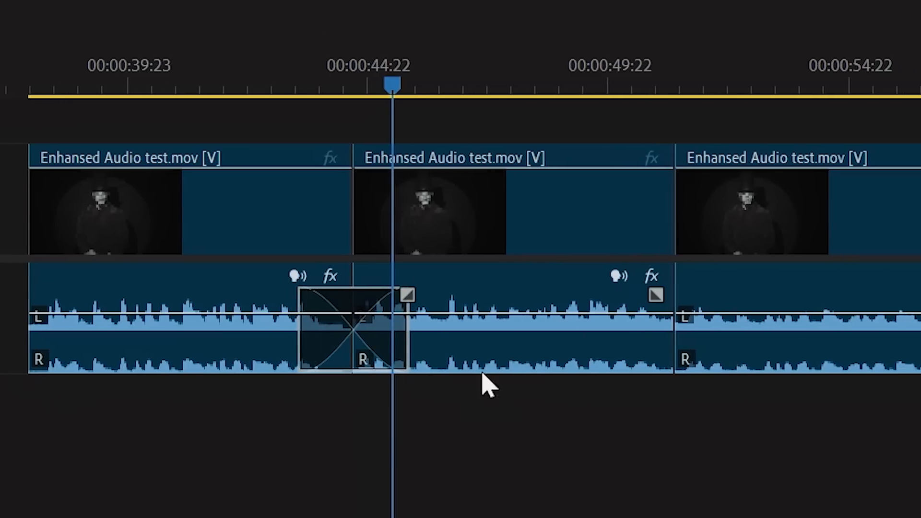
drag(683, 312, 678, 314)
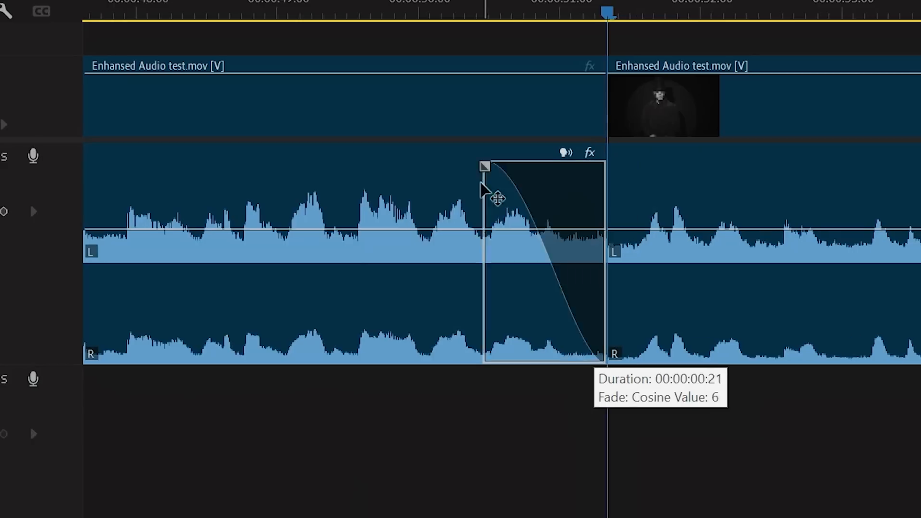
Step: Adjust the lengths and curves of the dialogue fade-out and fade-in at the cut near 51 seconds
drag(485, 177, 672, 221)
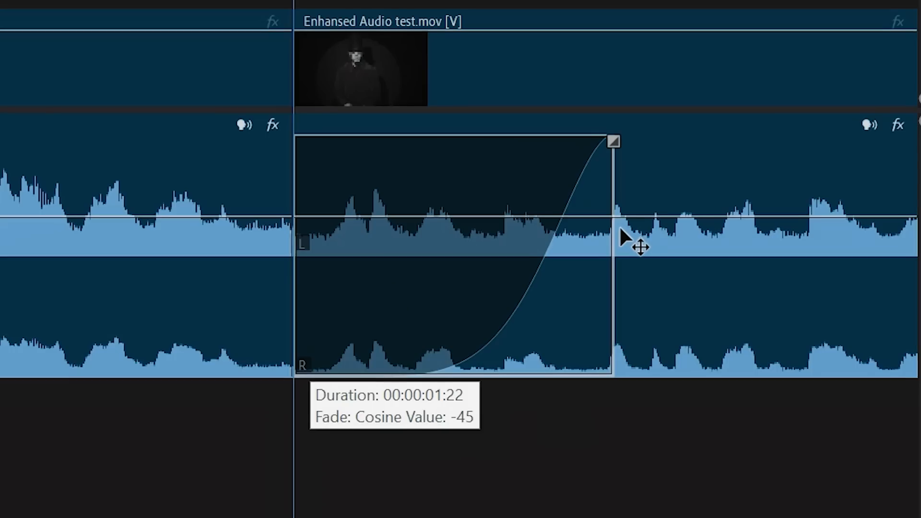
drag(639, 171, 654, 197)
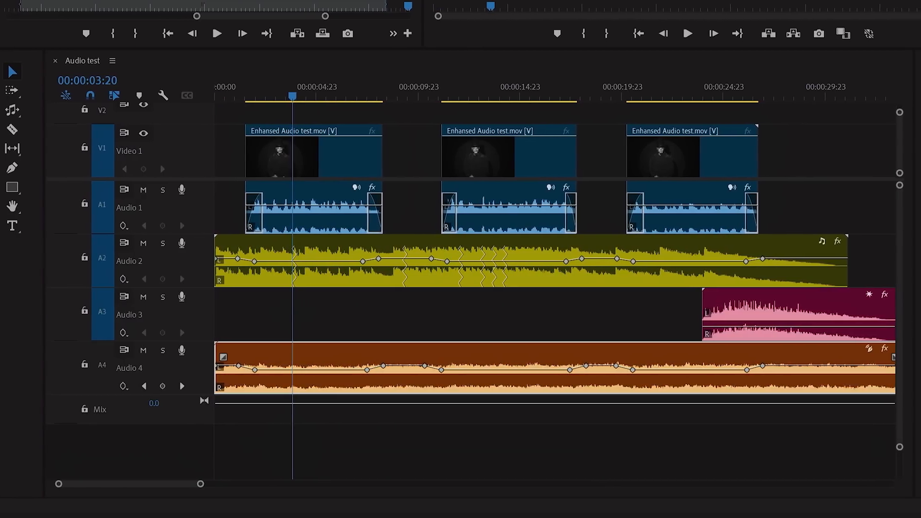
Step: Send the Audio test sequence to Adobe Audition for editing
click(32, 27)
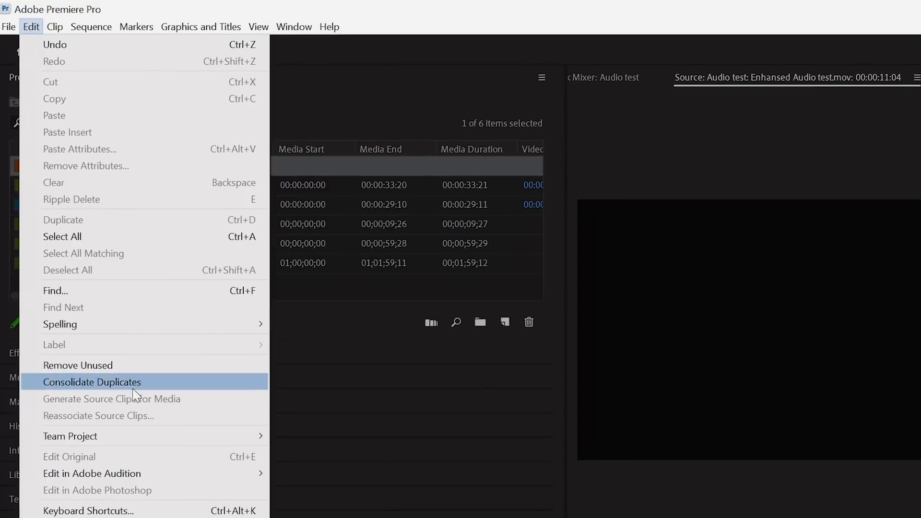
mouse_move(142, 474)
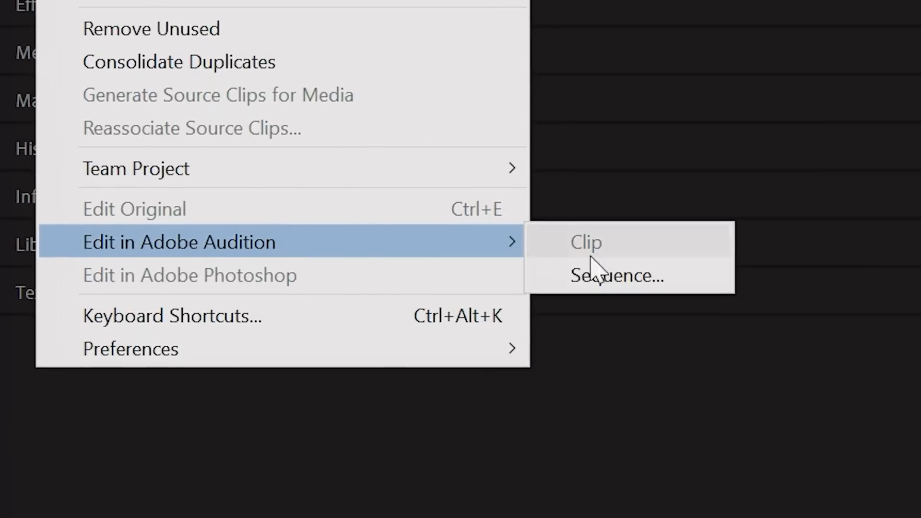
click(674, 285)
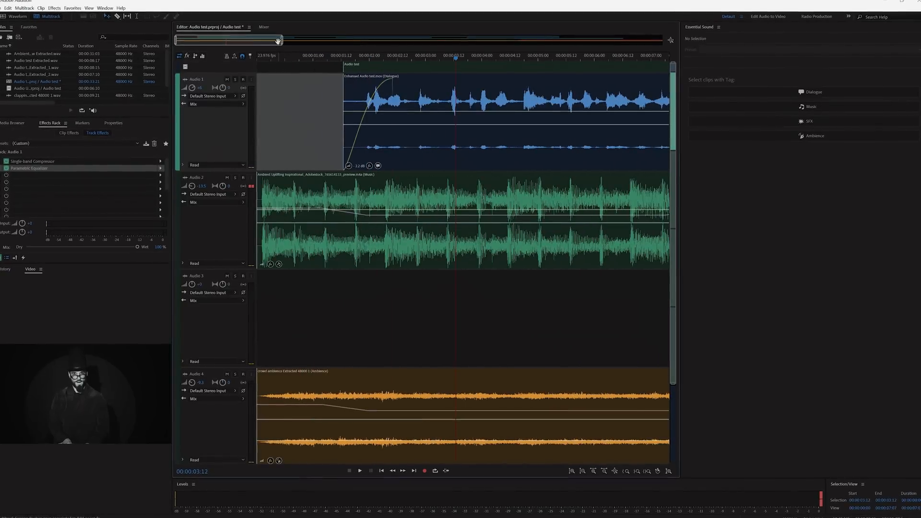